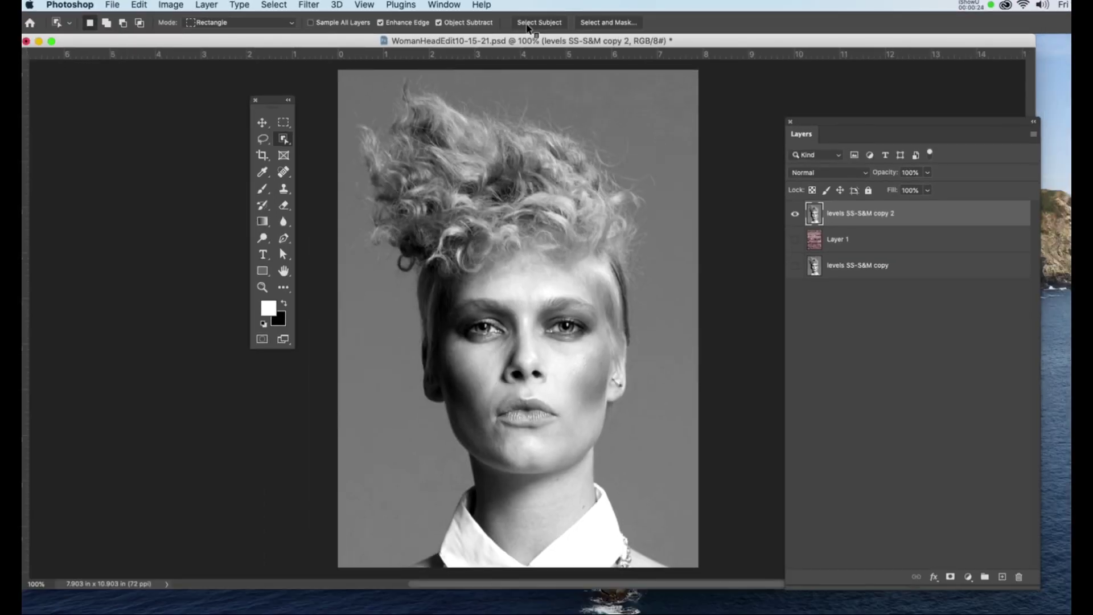
Use Select Subject to select the woman's curly hair, face and shoulders.
left_click(529, 24)
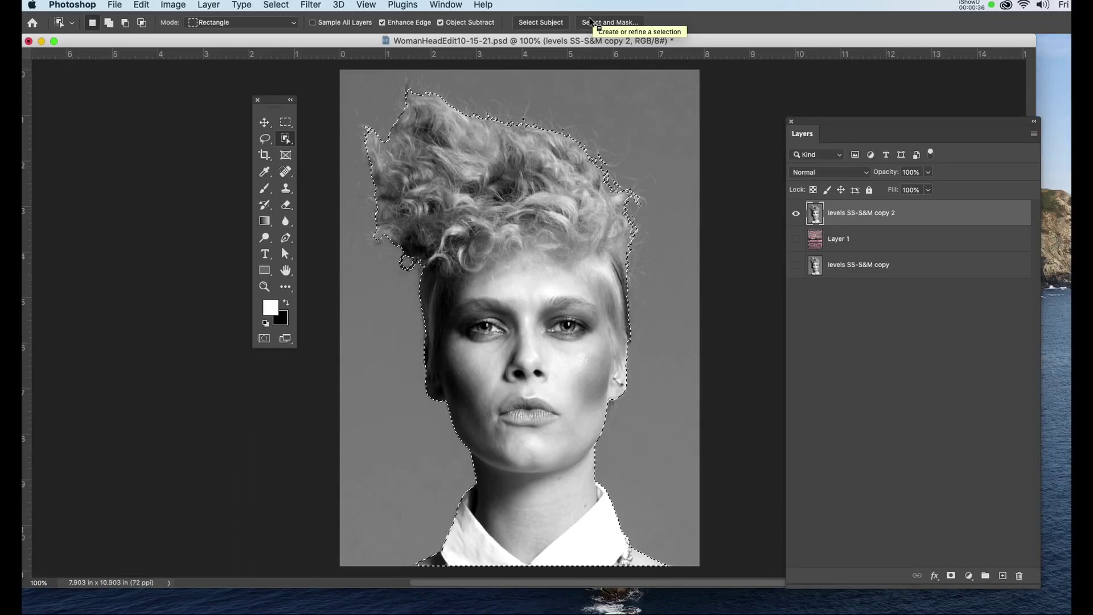
Enter Select and Mask and shift its Properties panel slightly left.
left_click(591, 22)
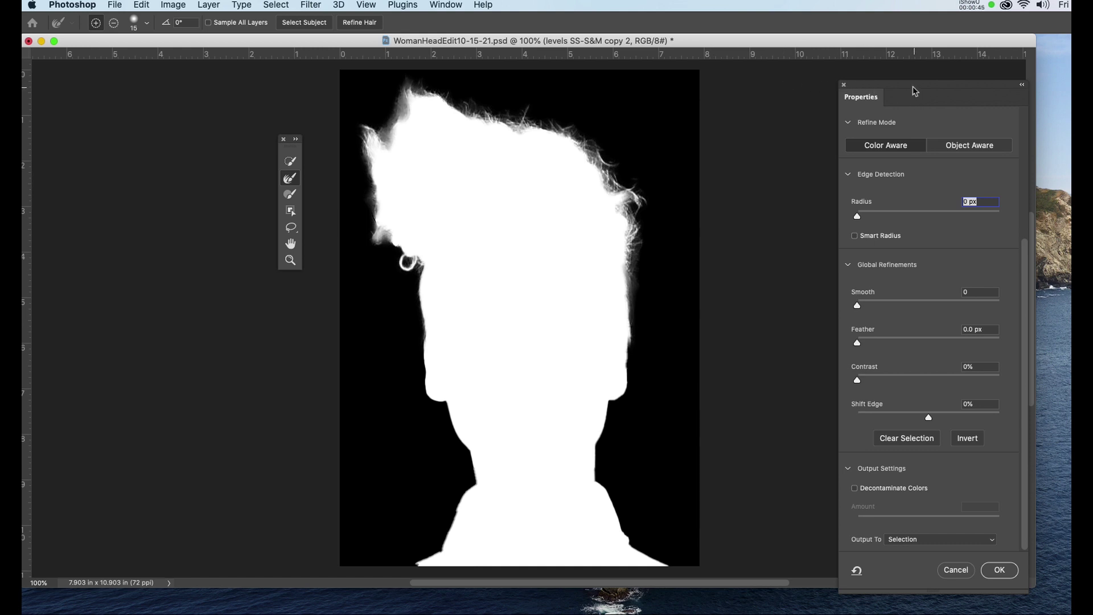
left_click_drag(914, 90, 859, 84)
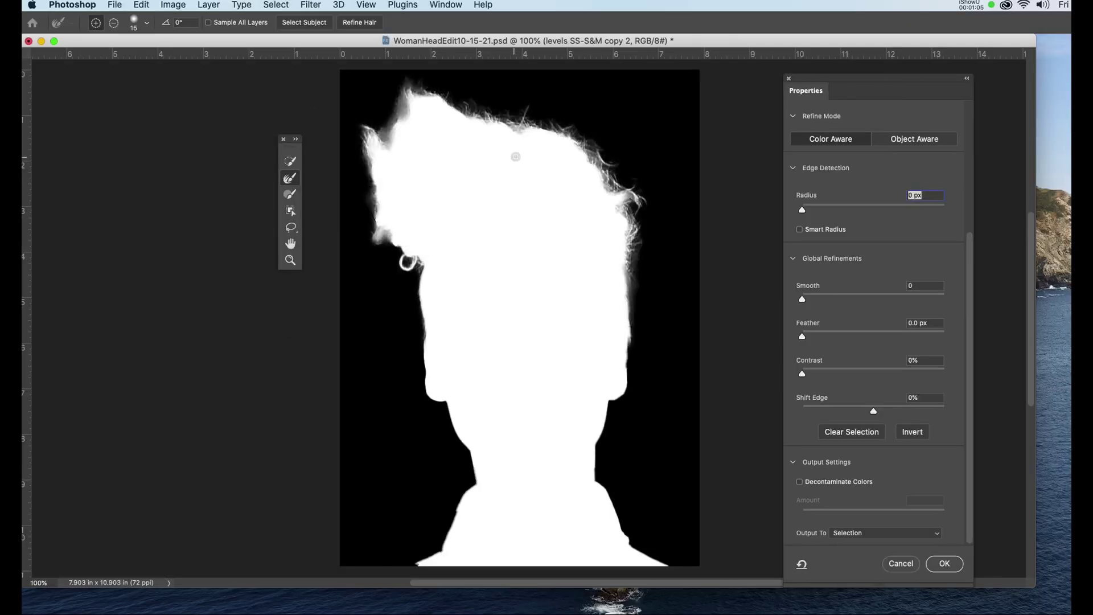
Adjust the Refine Edge Brush hardness and enlarge the brush from 15 to 20.
right_click(520, 160)
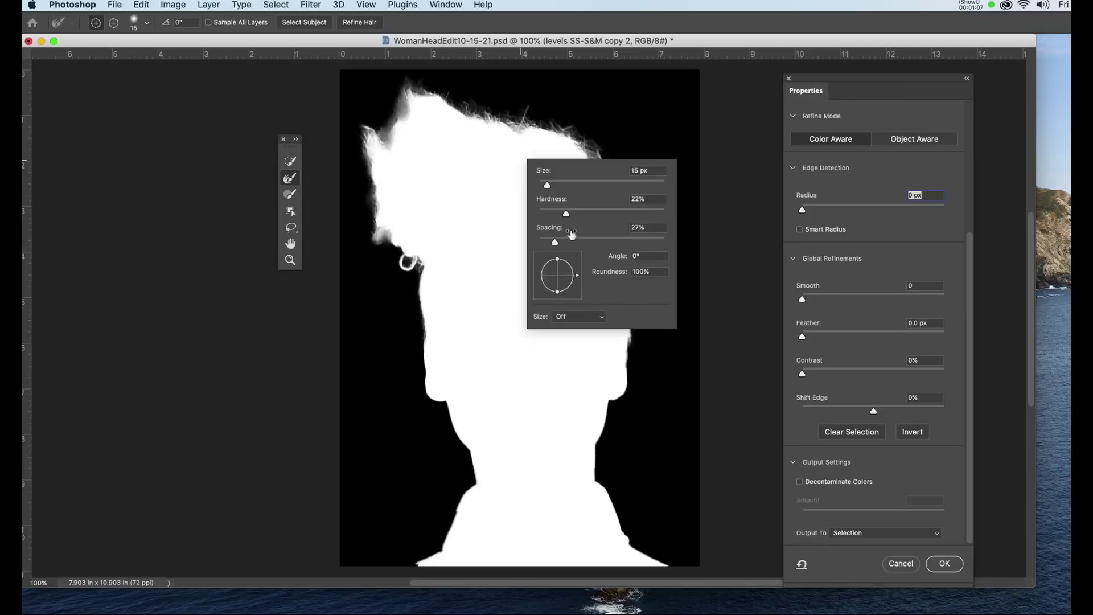
left_click(647, 200)
left_click_drag(648, 201, 627, 204)
key("Return")
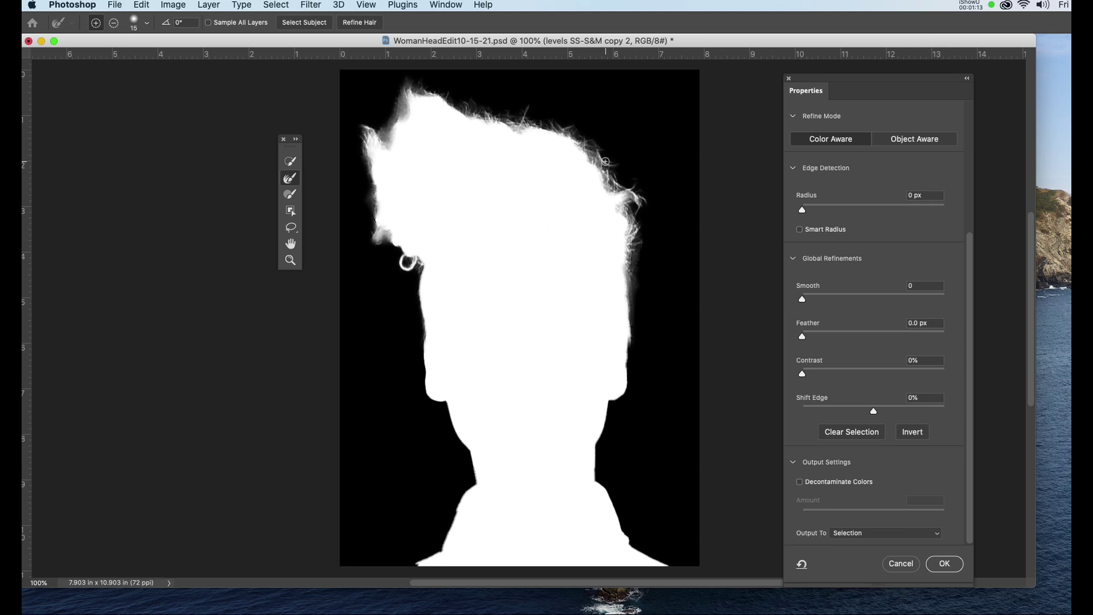
key("bracketright")
Brush over the wispy hair along the top and left edges of the mask.
mouse_move(522, 130)
left_mouse_down()
mouse_move(446, 108)
mouse_move(409, 112)
left_mouse_up()
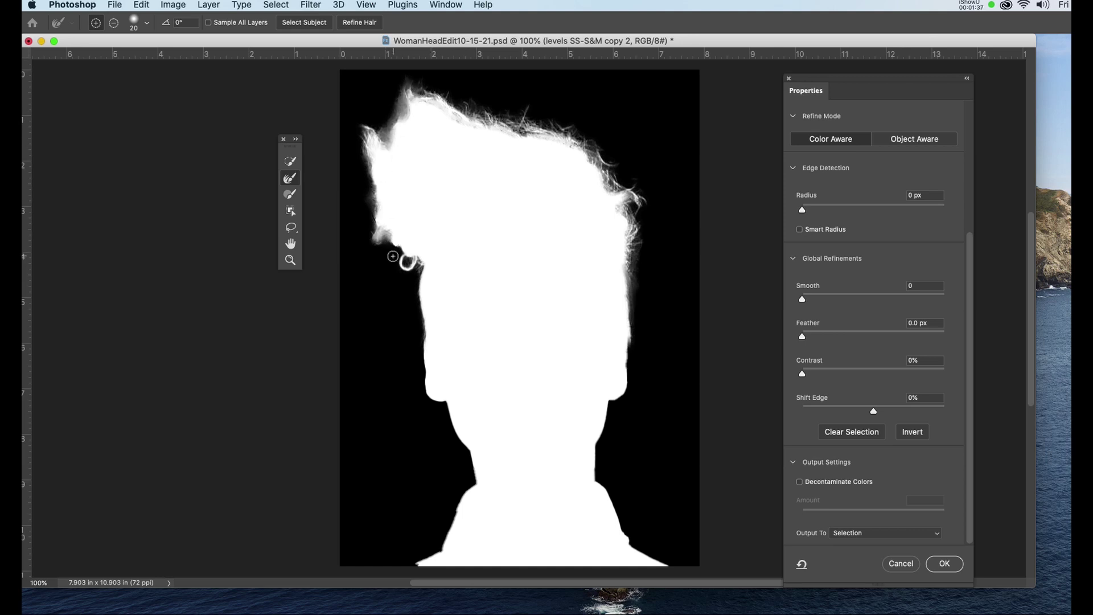
left_click_drag(394, 243, 401, 253)
left_click_drag(525, 341, 507, 248)
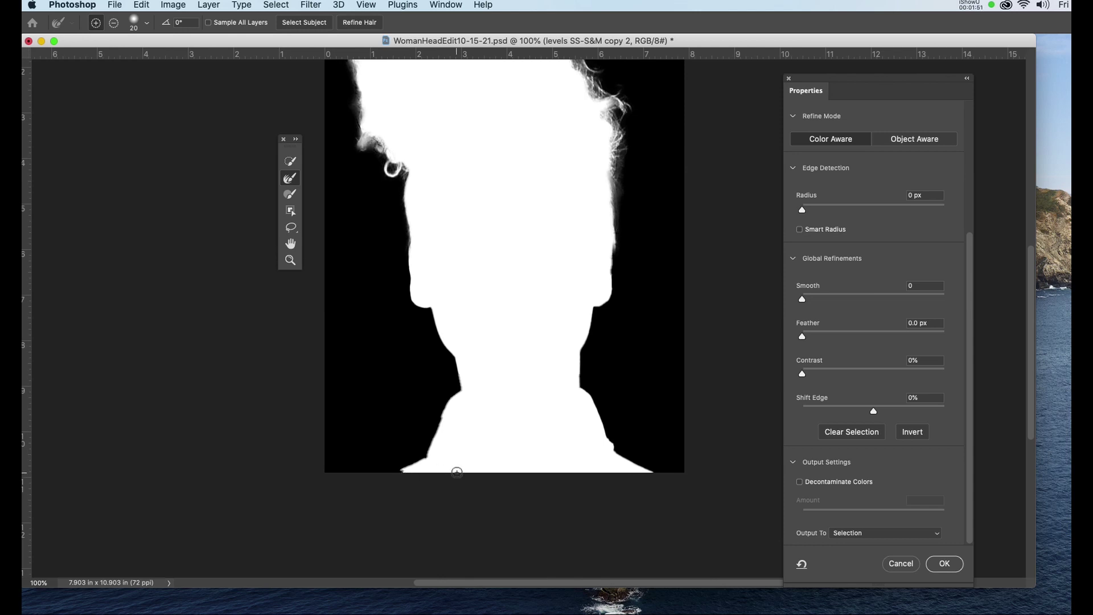
Raise the Refine Edge Brush hardness to 98% and switch it to subtract mode.
right_click(499, 243)
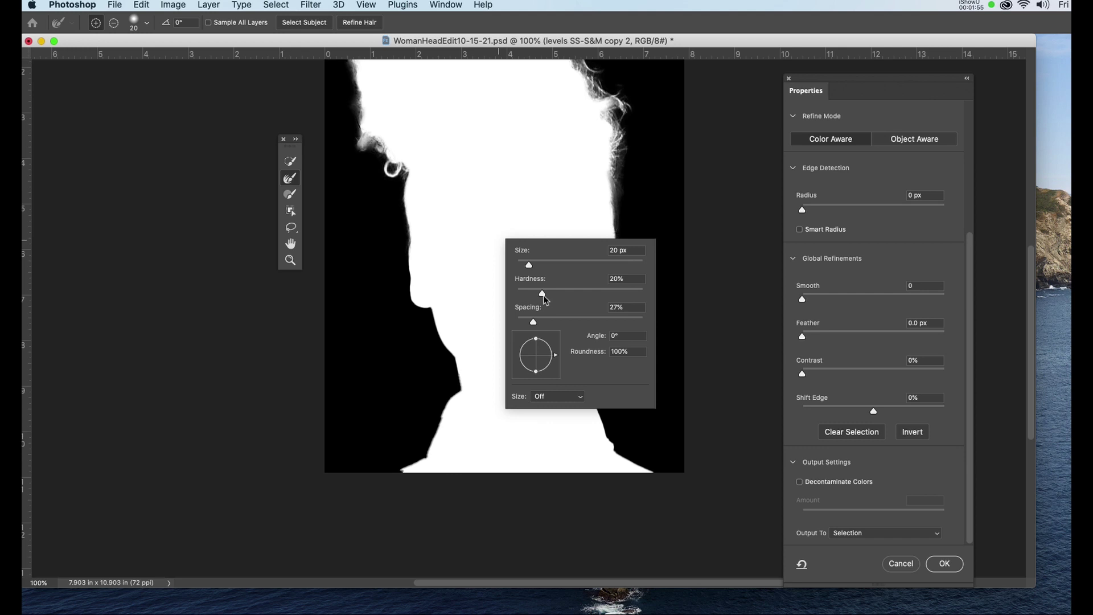
left_click_drag(543, 298, 641, 308)
key("Return")
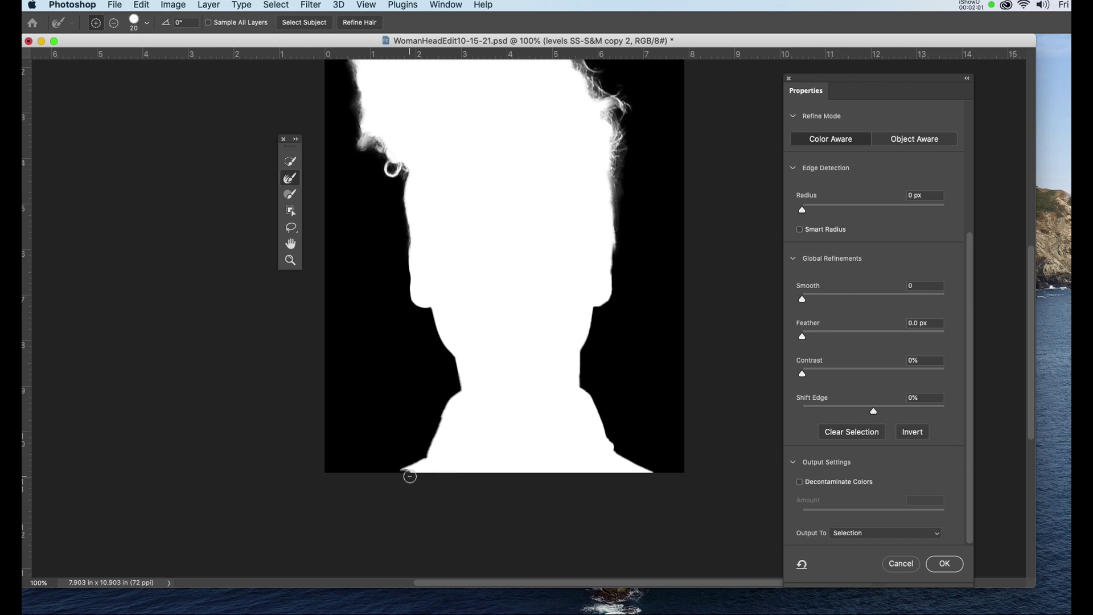
key("alt")
left_click_drag(447, 186, 459, 256)
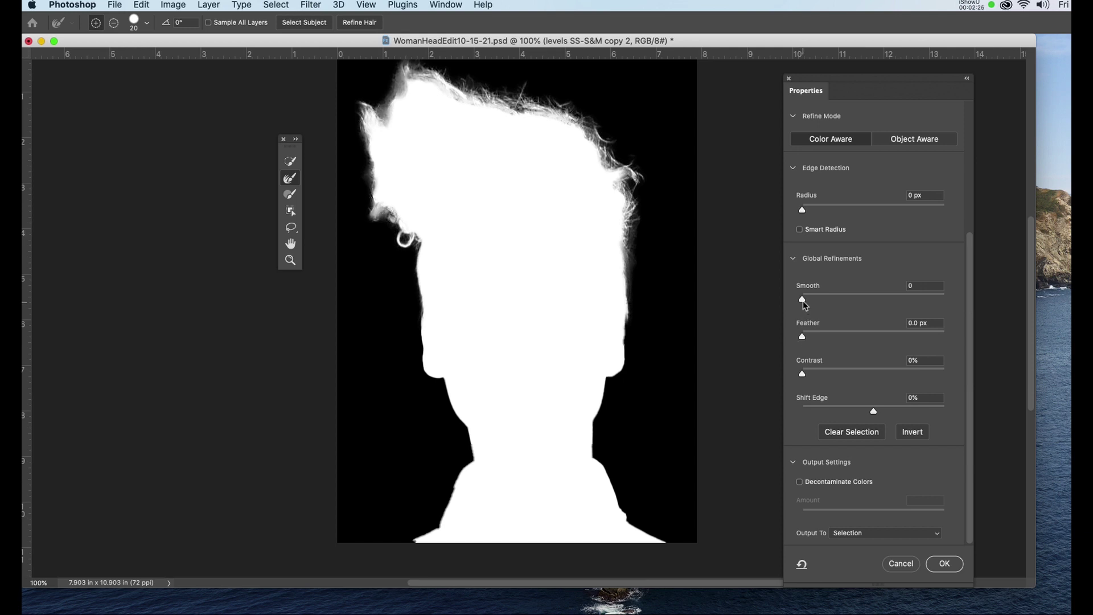
Set Smooth to 2 and choose Output To: New Layer with Layer Mask.
left_click(923, 286)
type("2")
left_click(894, 537)
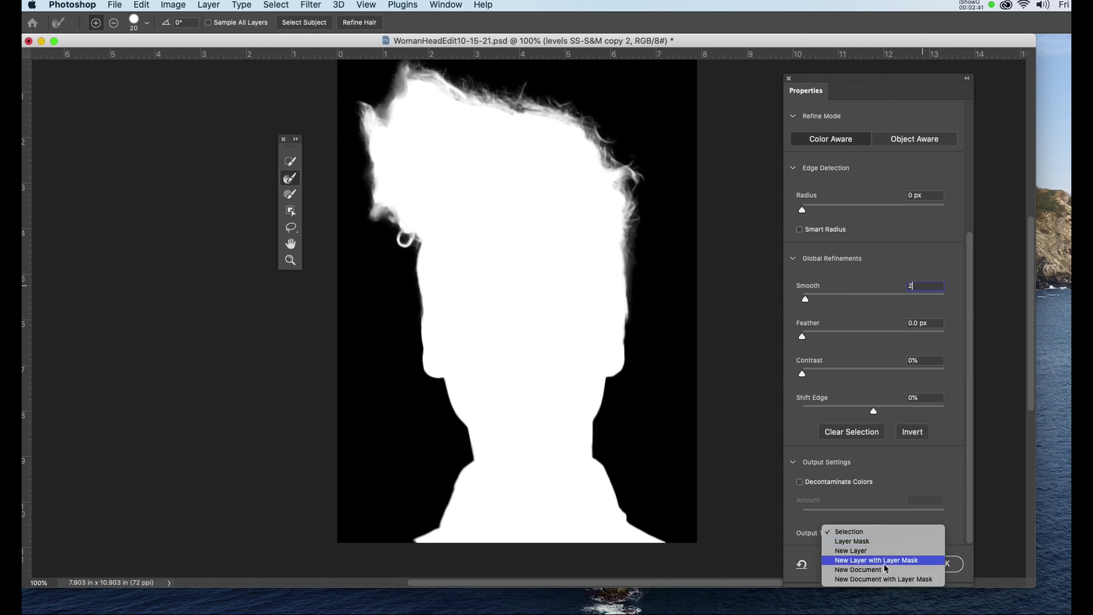
left_click(881, 562)
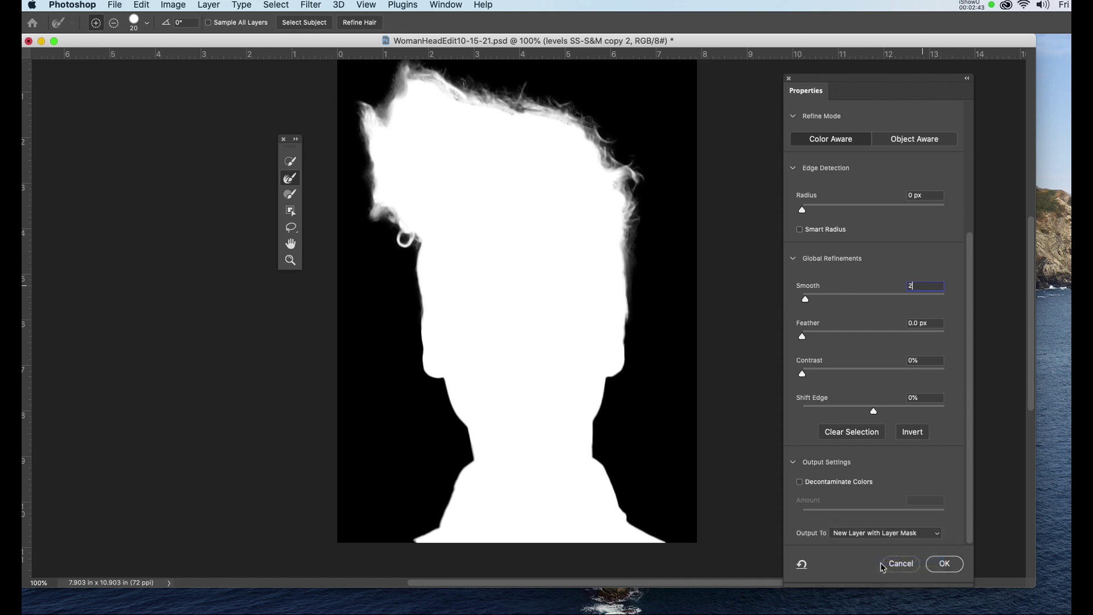
Apply the refinement, then select Layer 1 and turn on the brick wall's visibility.
left_click(942, 566)
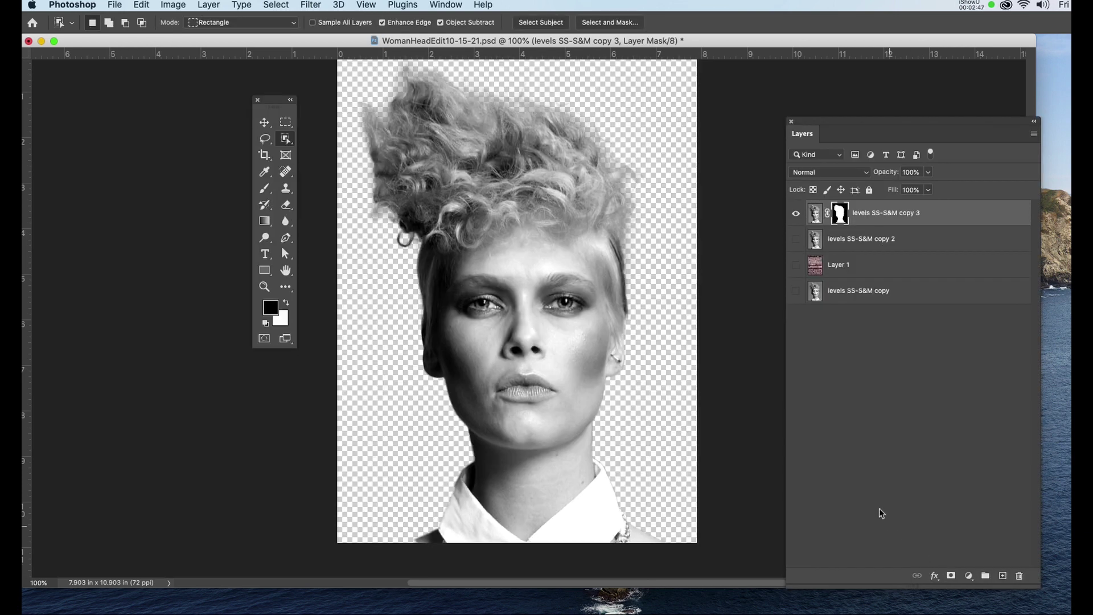
left_click(845, 268)
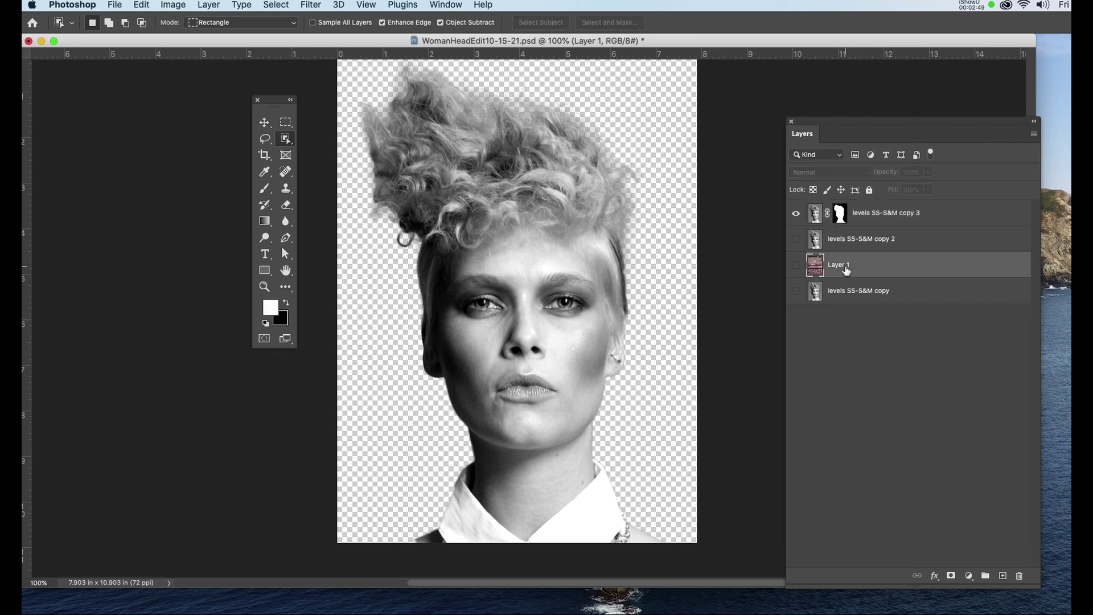
left_click(796, 265)
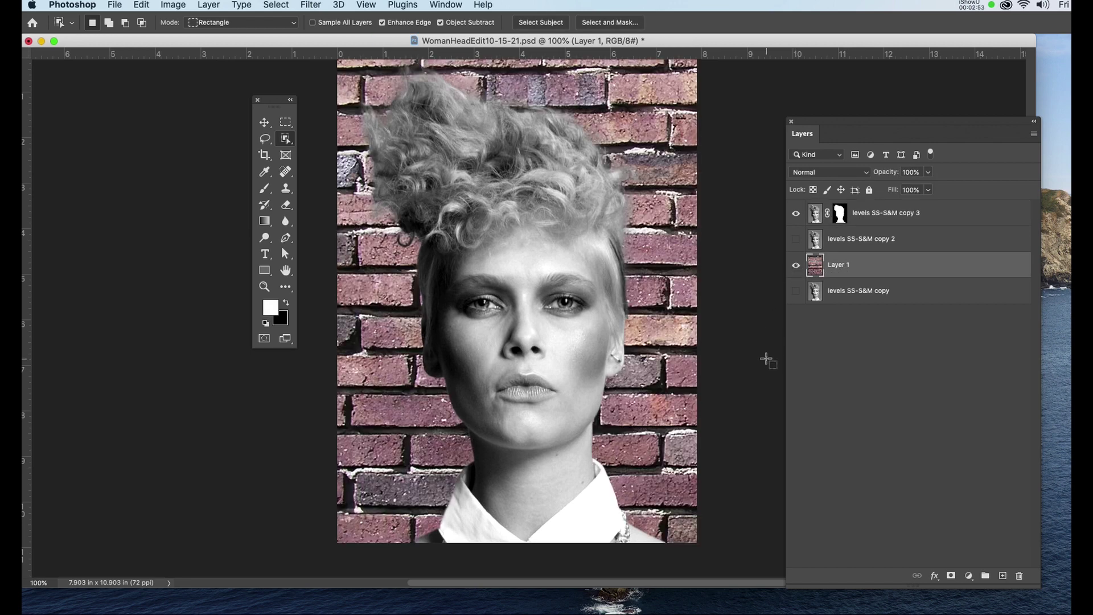